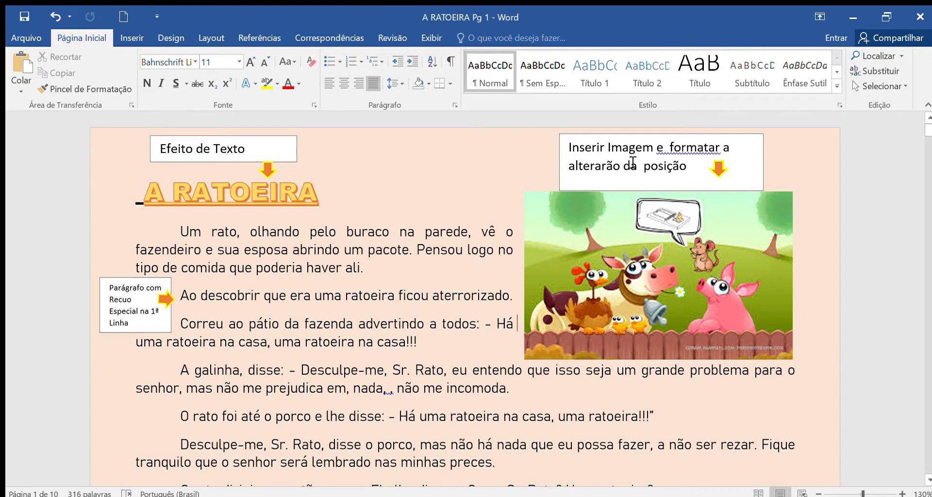
Correct the text box above the picture to read "Inserir Imagem e formatar e alterar a posição".
left_click(617, 168)
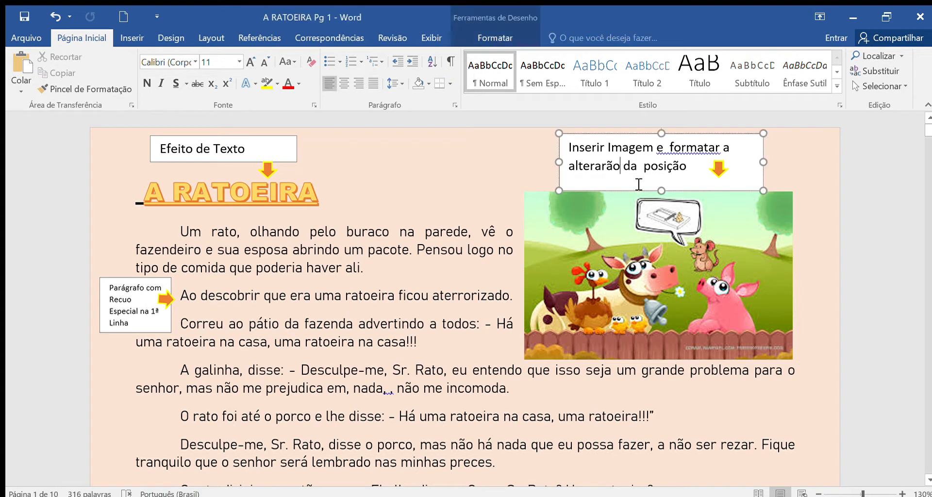
key("BackSpace")
key("BackSpace")
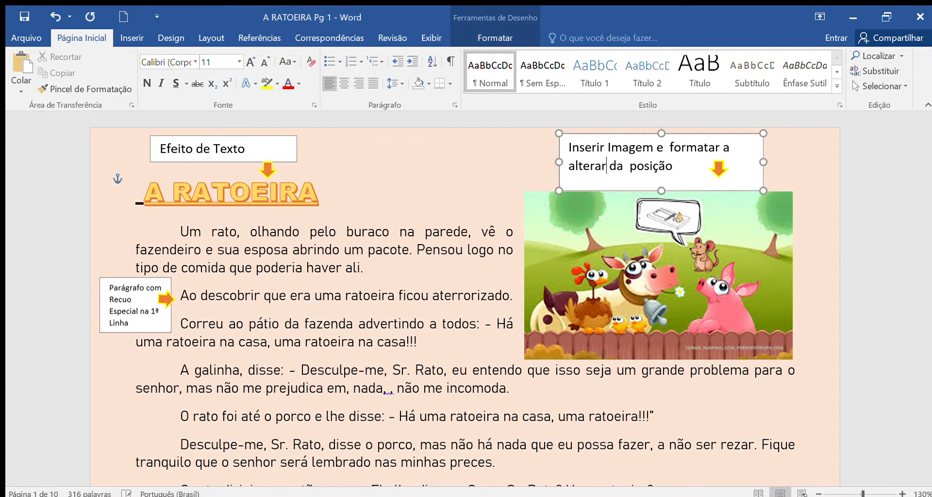
left_click(619, 167)
key("BackSpace")
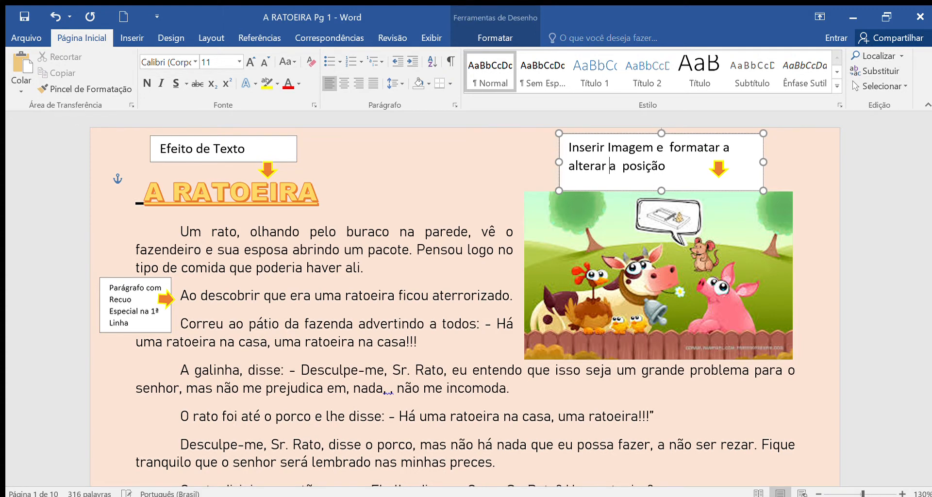
left_click(735, 152)
key("BackSpace")
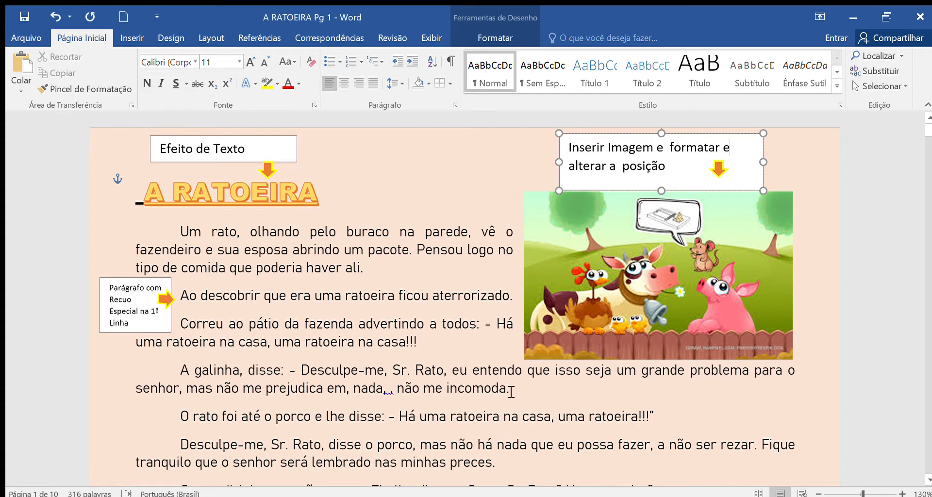
Review the formatted fable on page 1 and its labels for first-line indent, justified alignment and page colour.
scroll(512, 403, "down", 3)
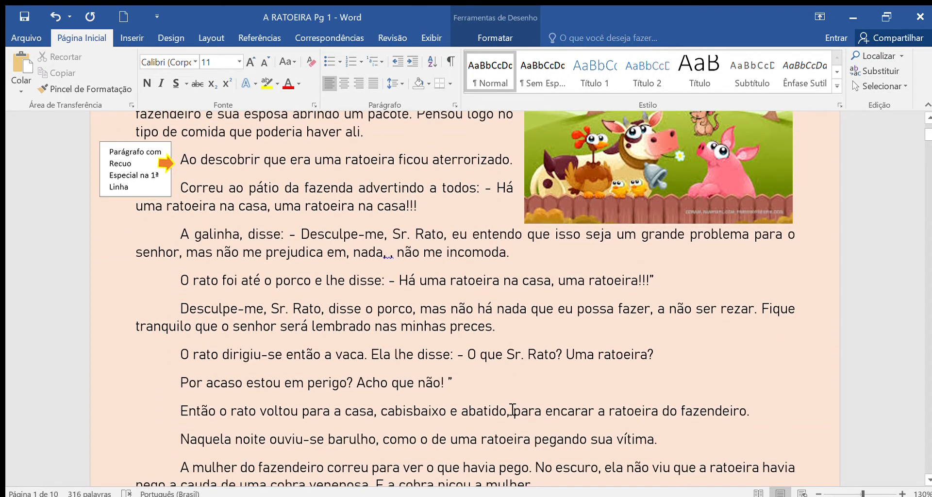
scroll(512, 410, "down", 7)
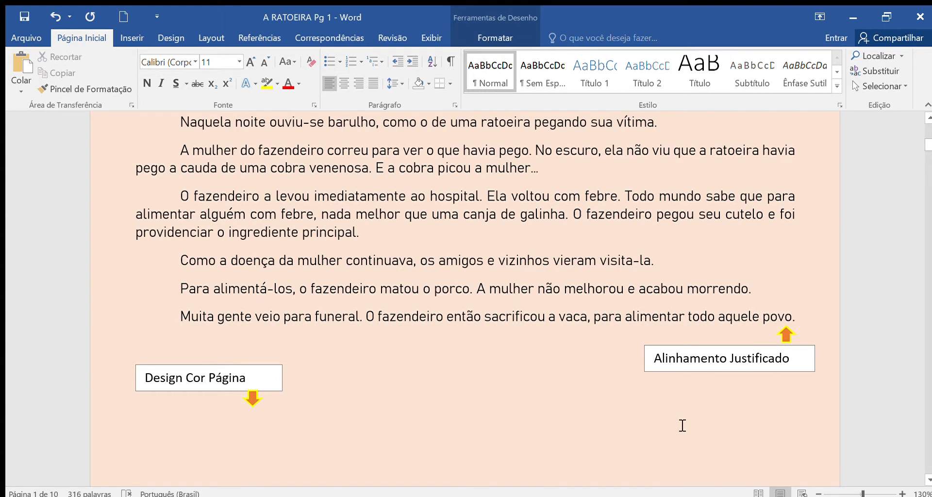
scroll(681, 425, "up", 10)
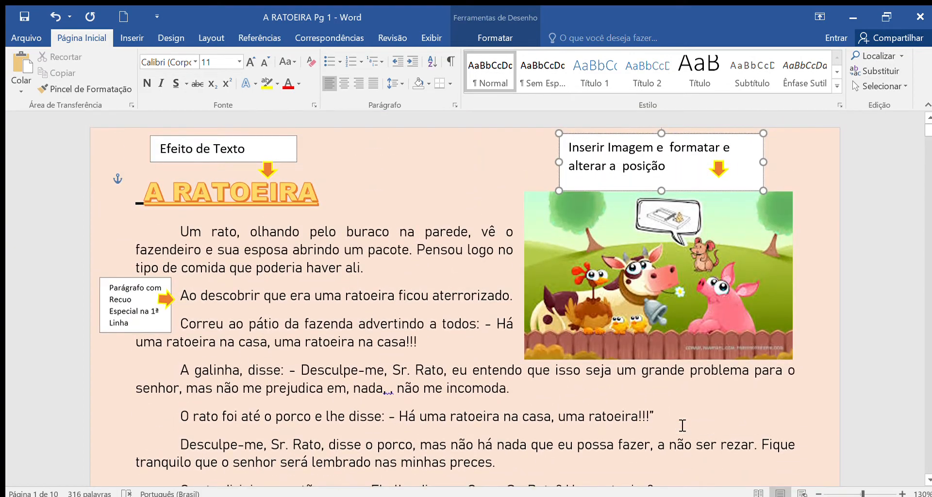
scroll(681, 426, "down", 10)
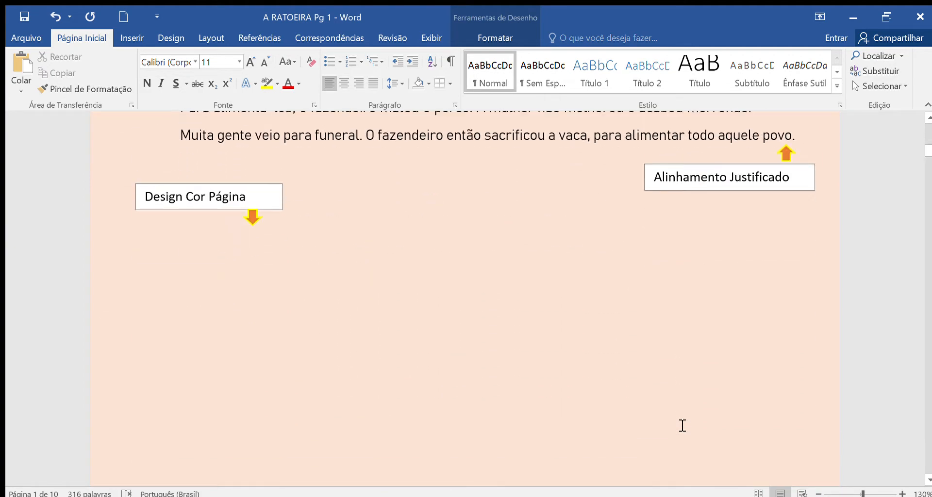
Examine the page 2 illustrations of the font size list, font list and text effects gallery.
scroll(682, 426, "down", 8)
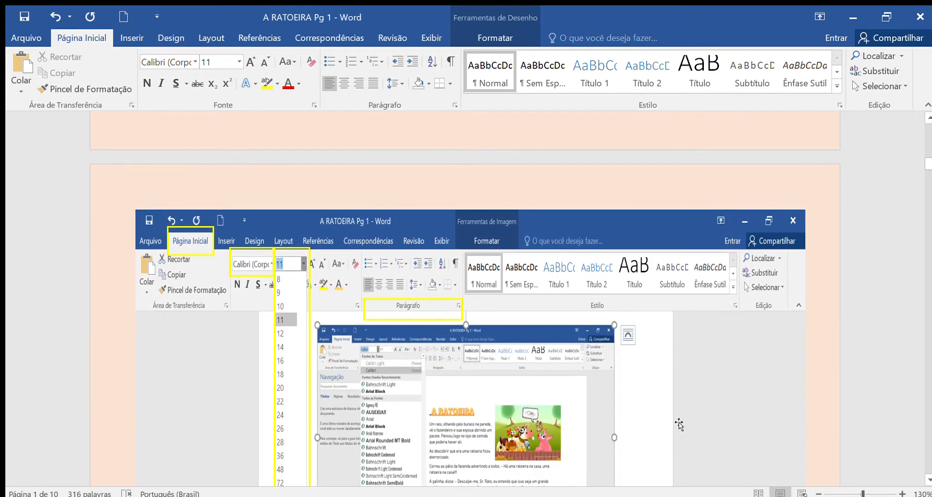
scroll(679, 424, "down", 2)
scroll(679, 424, "down", 2)
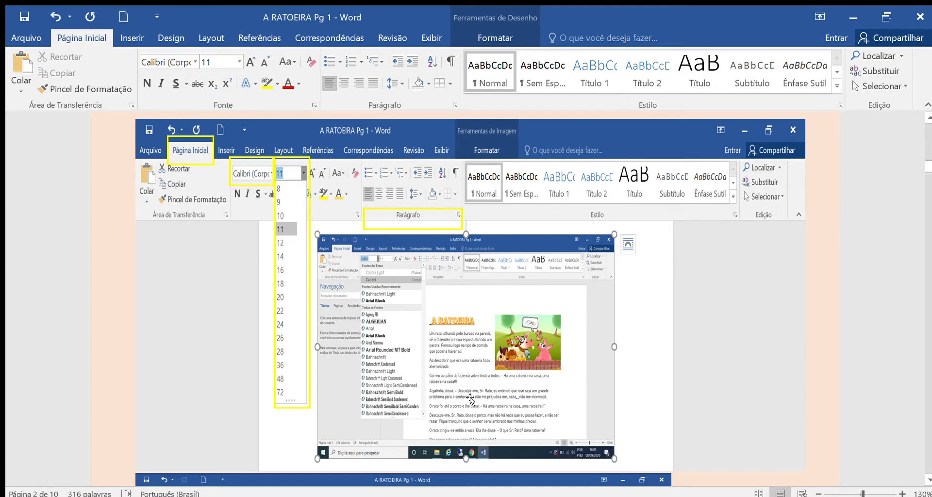
scroll(496, 385, "down", 1)
scroll(496, 384, "down", 5)
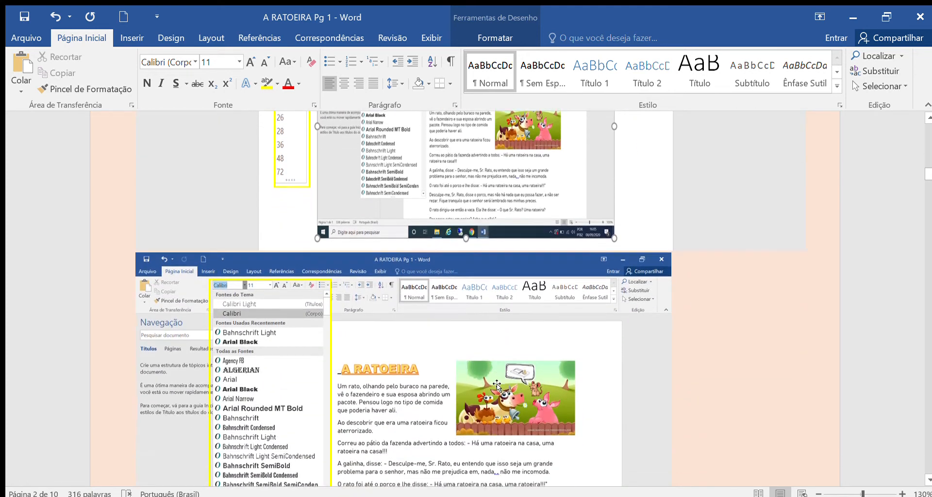
scroll(496, 386, "down", 1)
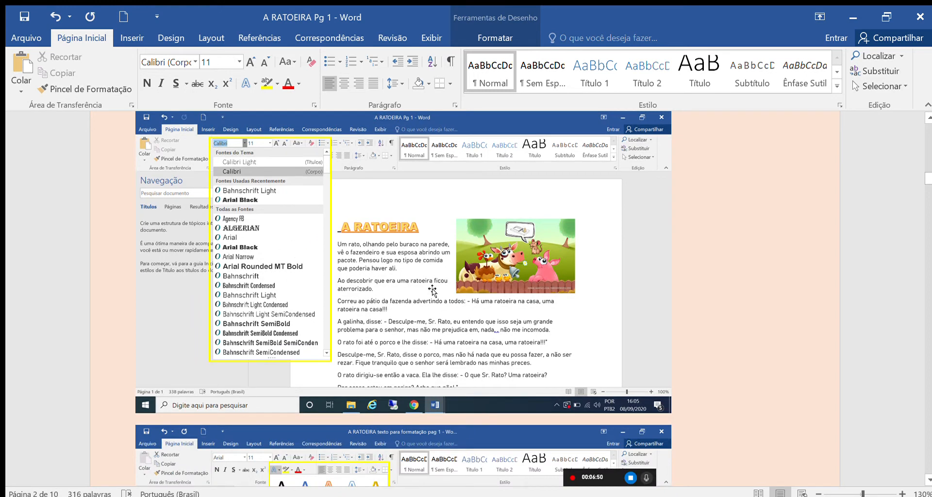
scroll(440, 300, "down", 3)
scroll(439, 304, "down", 1)
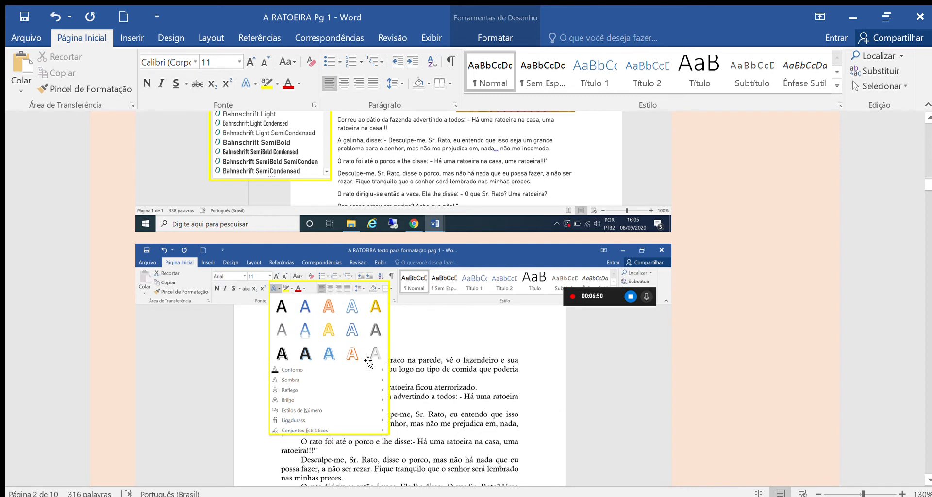
scroll(367, 360, "down", 3)
Examine the page 3 illustrations of paragraph alignment and of inserting an image from a folder.
scroll(368, 360, "down", 6)
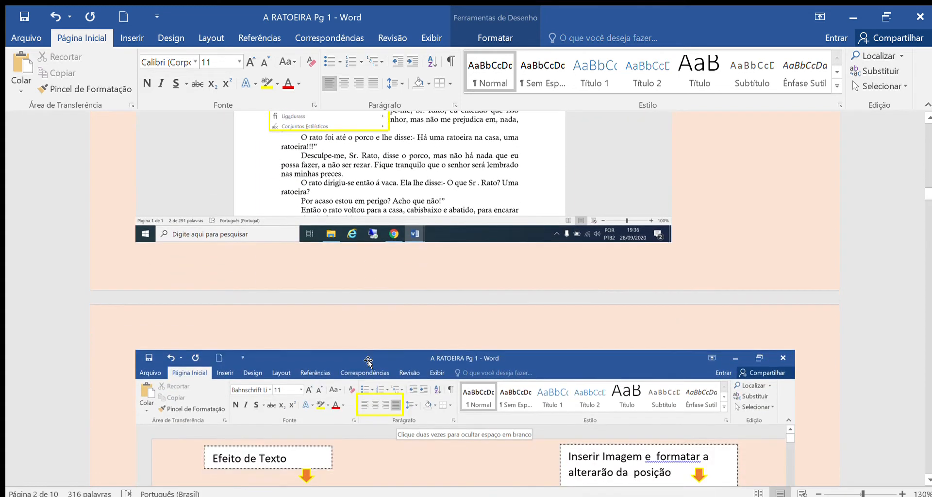
scroll(368, 360, "down", 2)
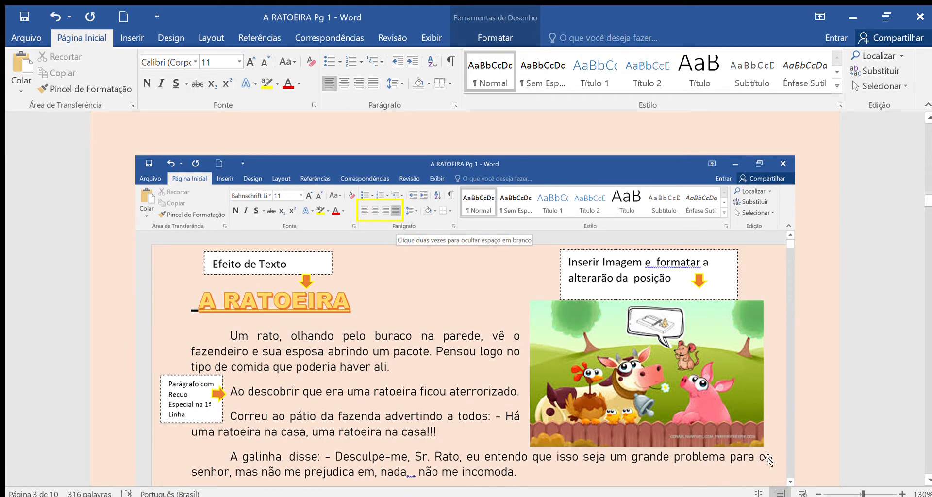
scroll(767, 457, "down", 3)
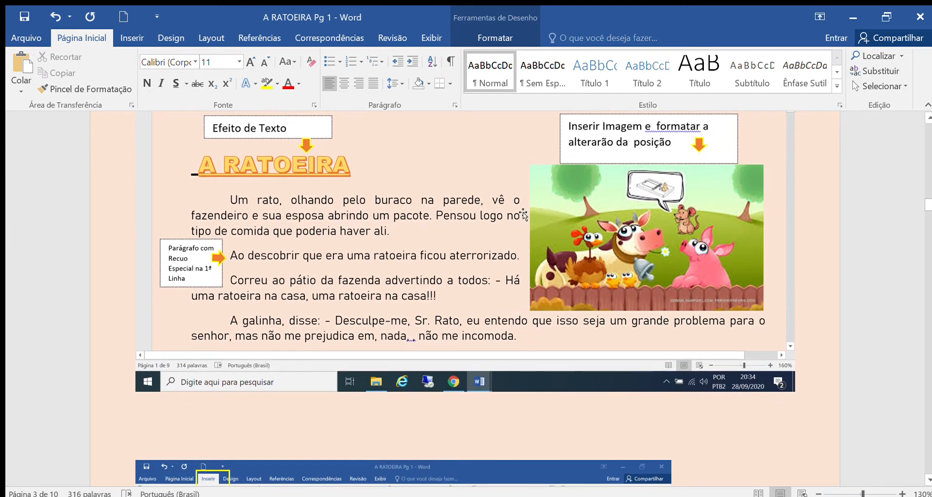
scroll(445, 196, "up", 2)
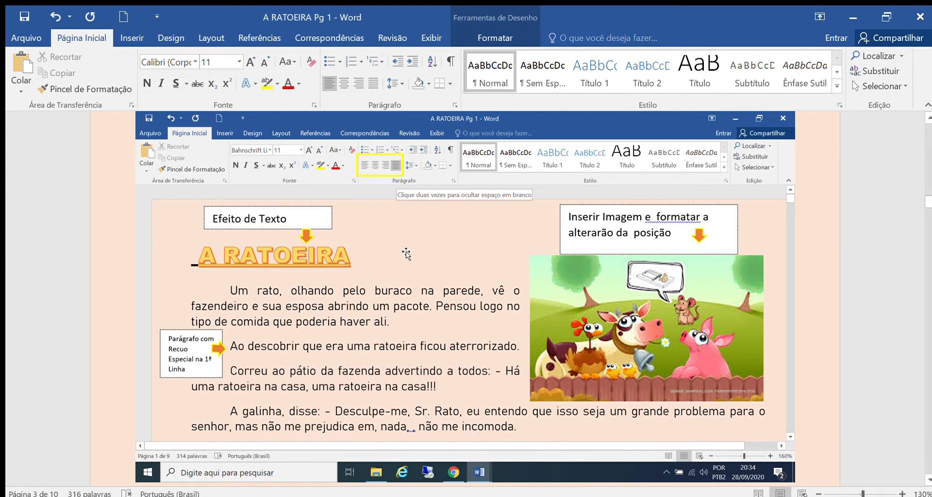
scroll(455, 282, "down", 4)
scroll(456, 281, "down", 5)
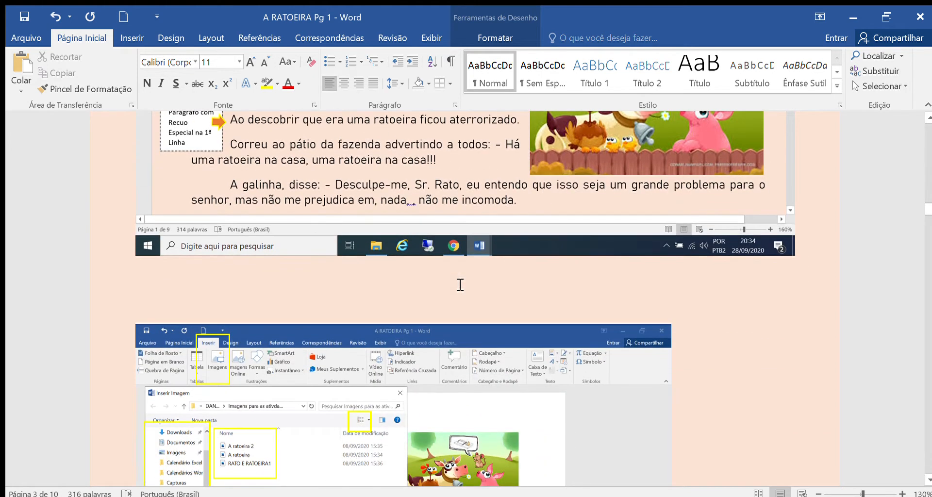
scroll(456, 281, "down", 1)
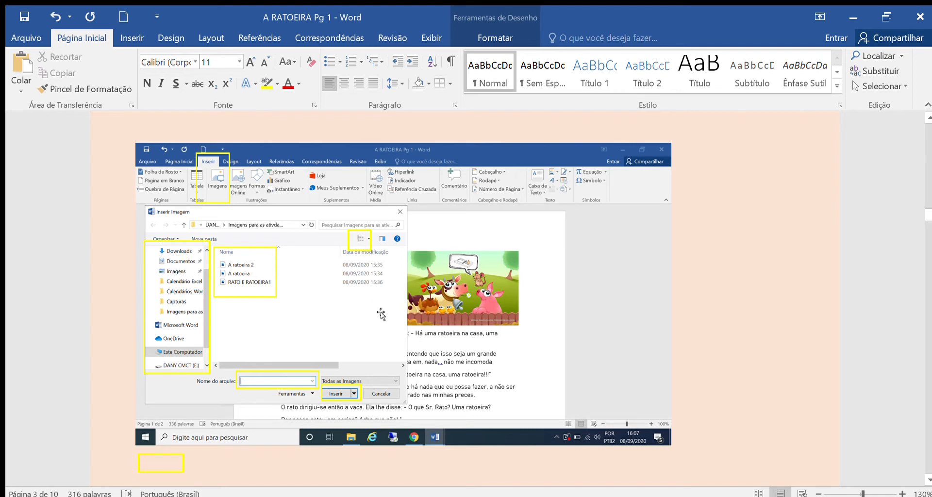
Look through the illustrations on pages 4 and 5 about saving web images and inserting them into the document.
scroll(381, 313, "down", 3)
scroll(383, 315, "down", 10)
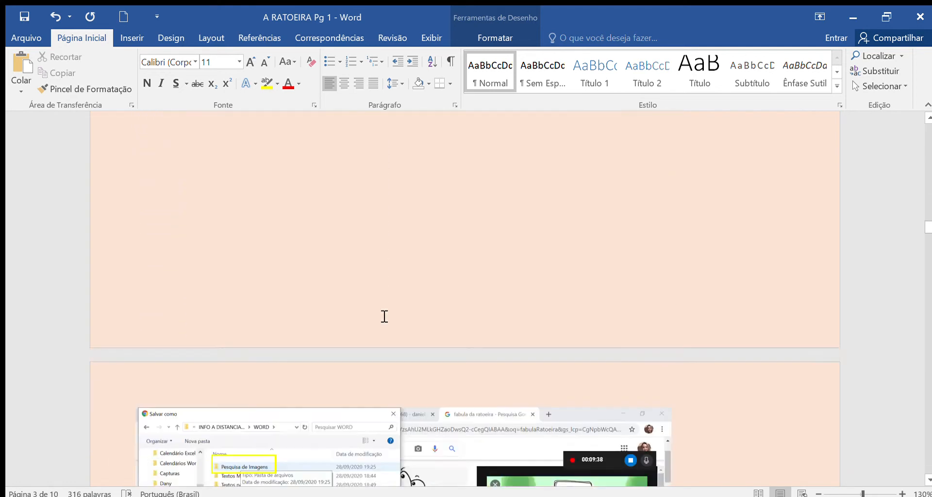
scroll(380, 315, "down", 6)
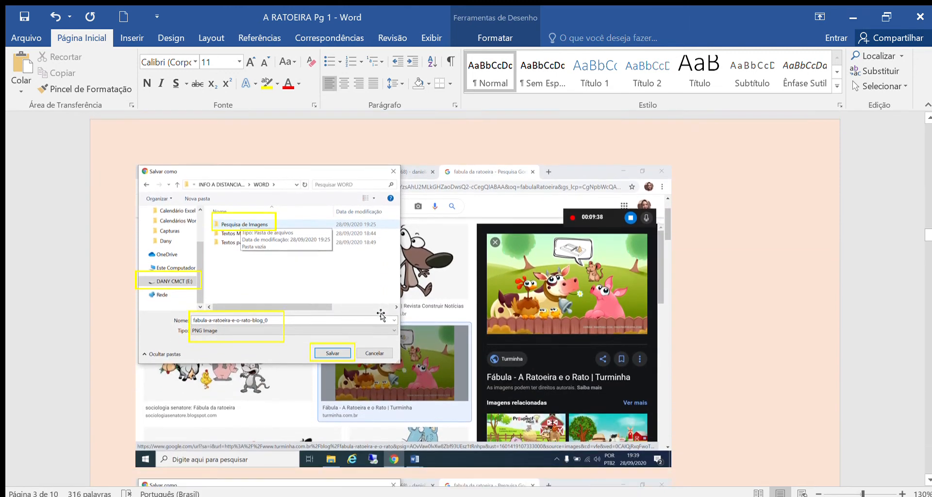
scroll(381, 314, "down", 15)
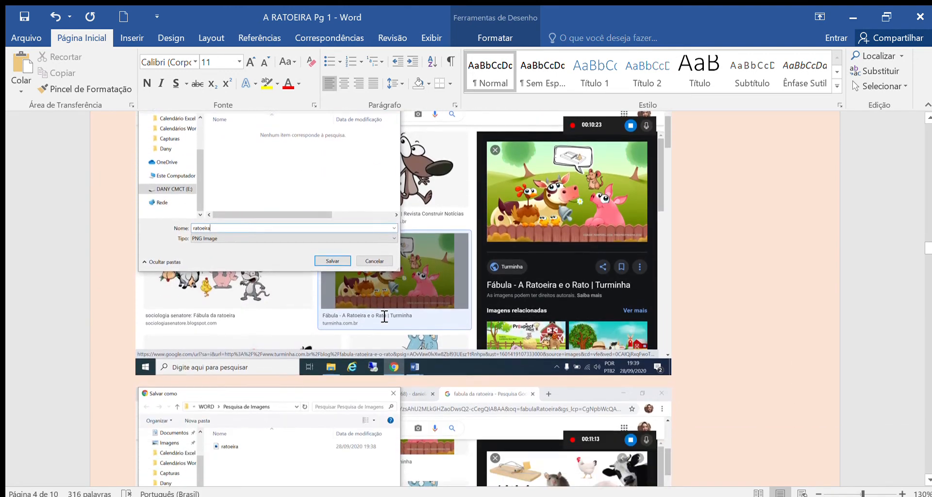
scroll(381, 315, "down", 12)
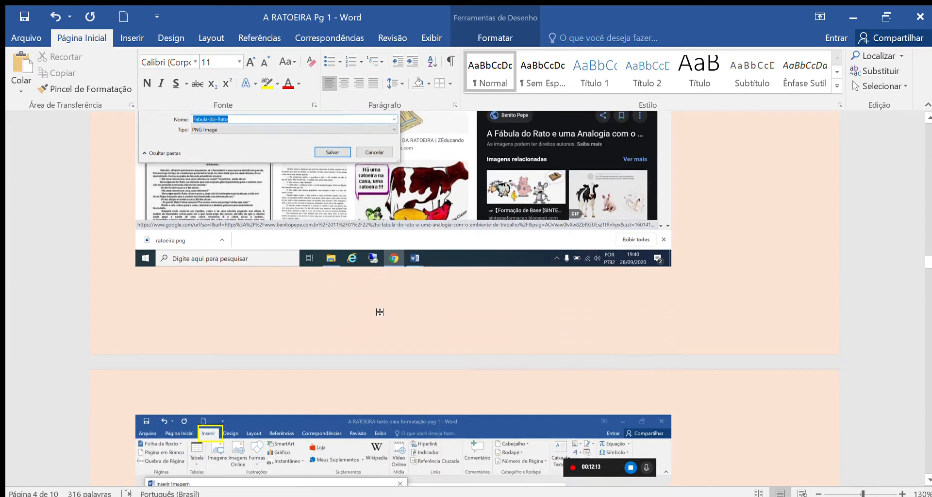
scroll(381, 315, "down", 7)
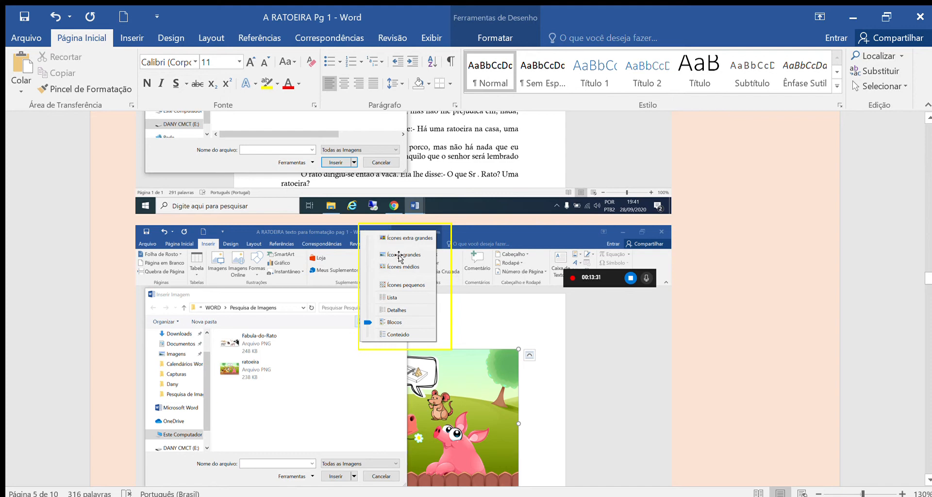
Go back over the image insertion and saving illustrations, ending at the one for saving into the Pesquisa de Imagens folder.
scroll(399, 257, "up", 3)
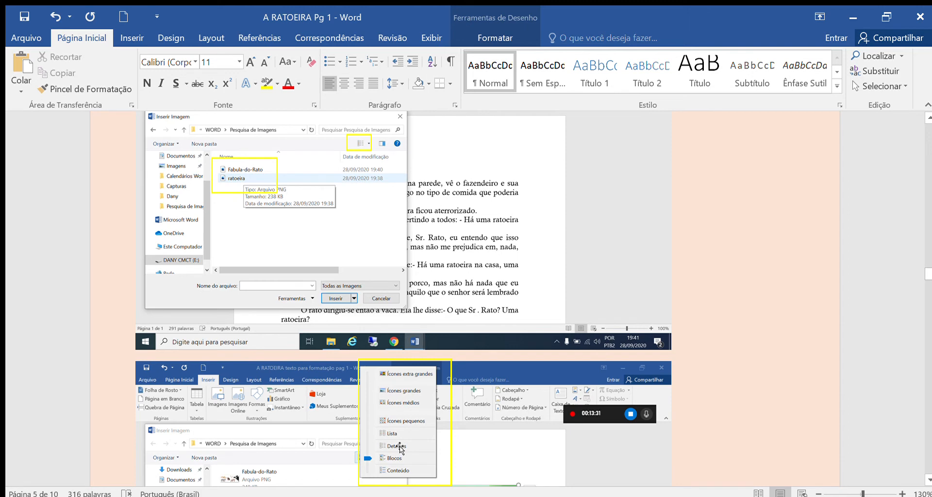
scroll(399, 447, "up", 3)
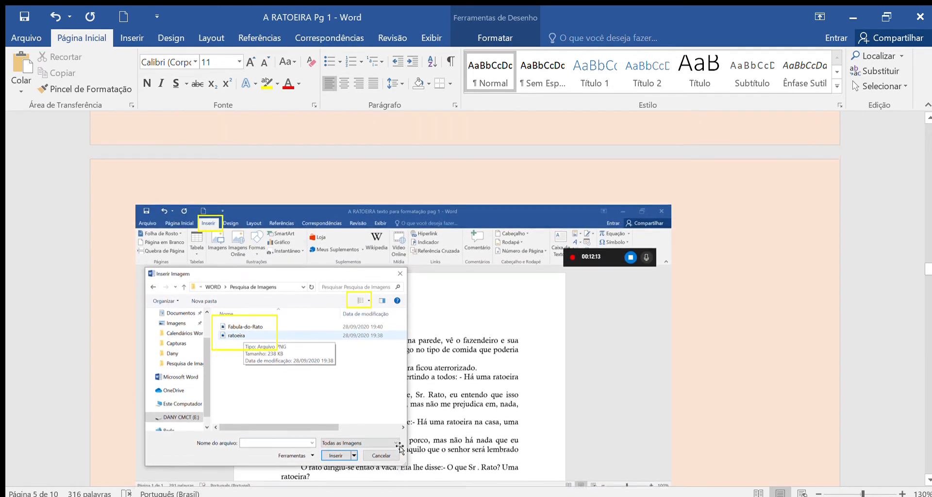
scroll(399, 446, "up", 6)
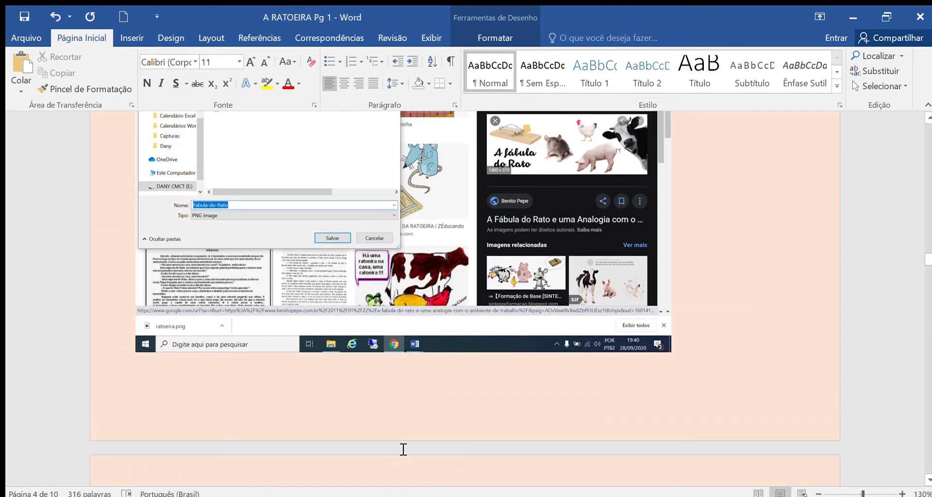
scroll(403, 450, "up", 2)
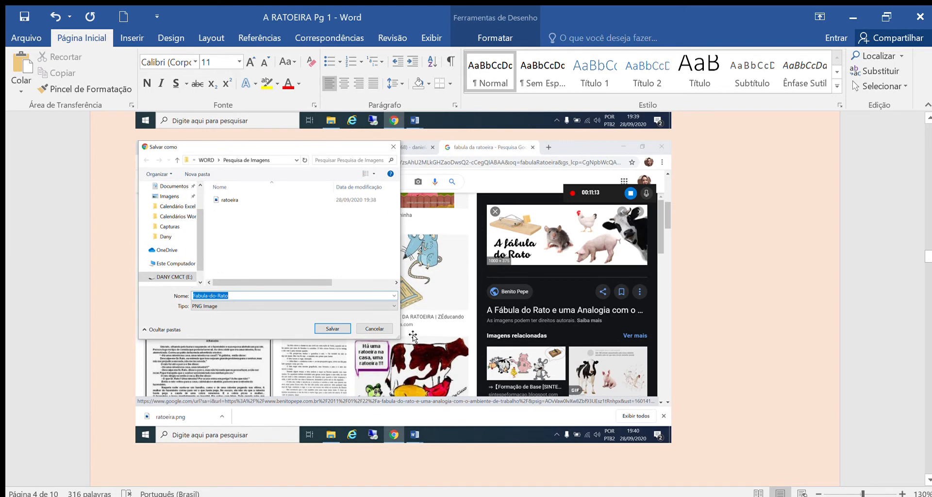
scroll(415, 334, "up", 6)
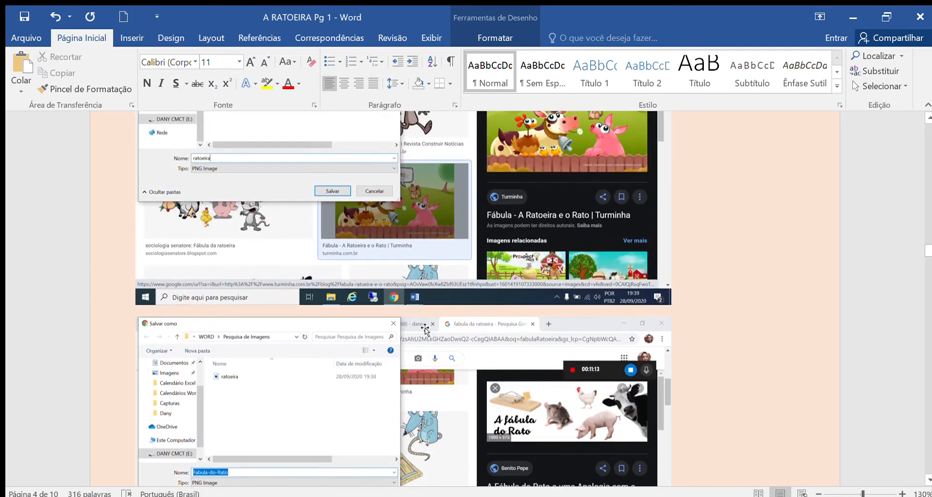
scroll(424, 330, "up", 1)
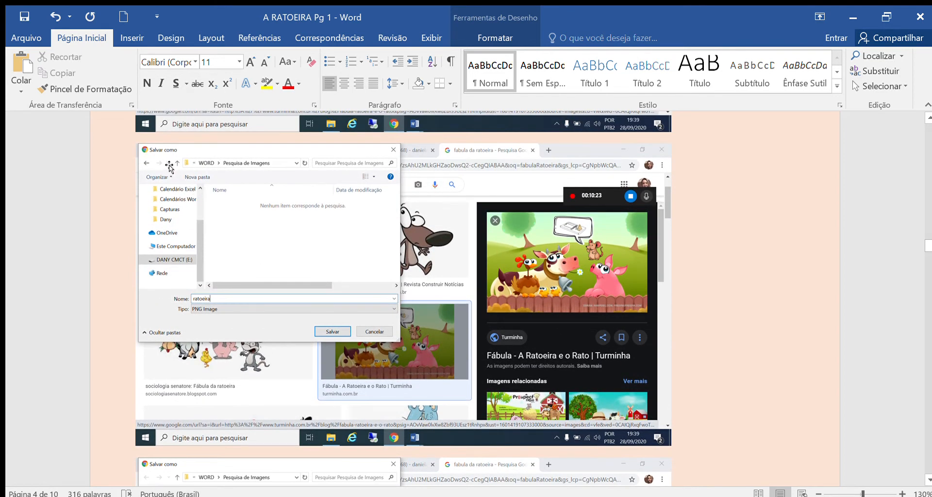
scroll(283, 217, "up", 5)
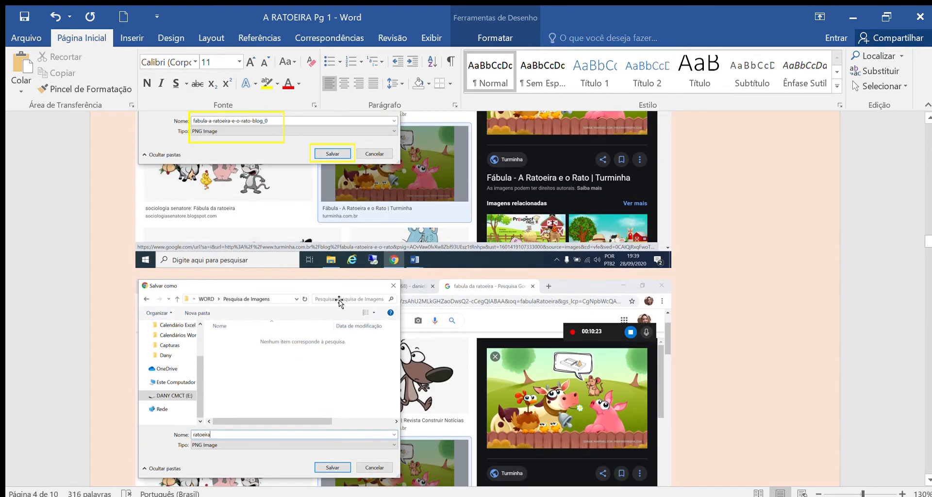
scroll(340, 304, "up", 4)
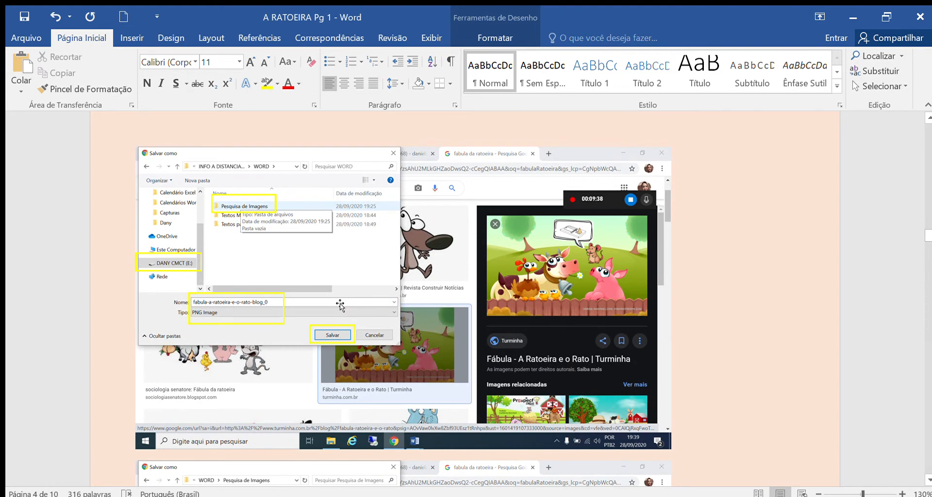
scroll(340, 304, "up", 9)
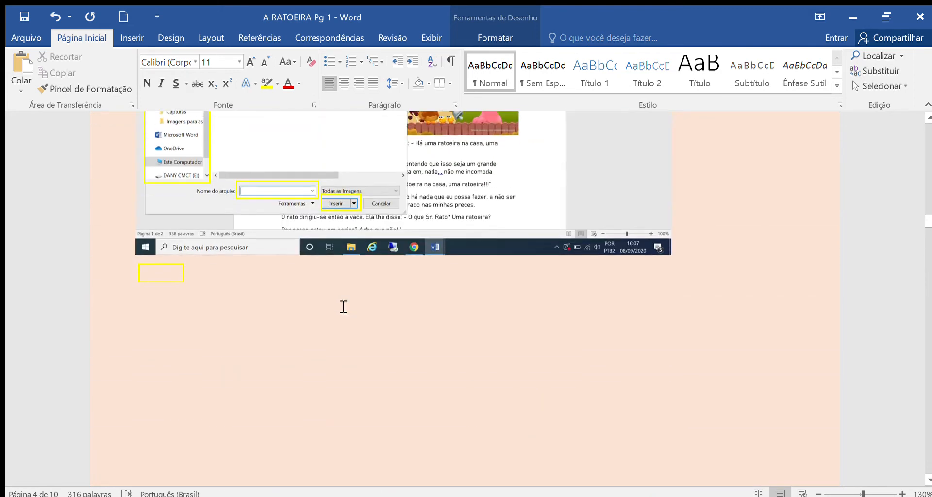
scroll(339, 305, "up", 1)
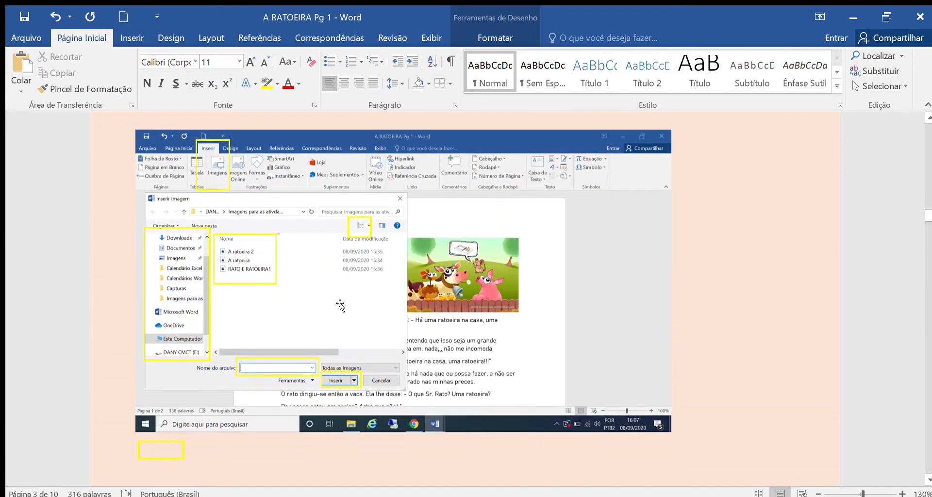
scroll(342, 306, "down", 7)
scroll(343, 308, "down", 5)
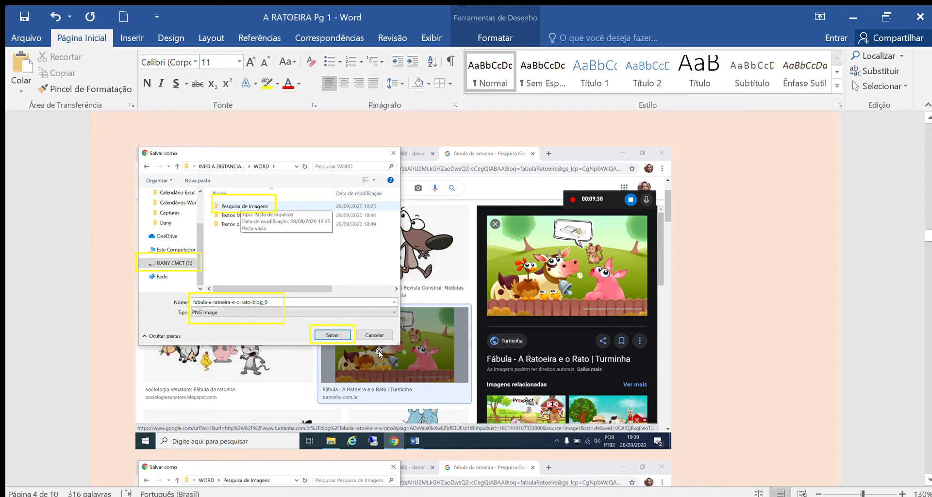
Examine the page 4 illustrations of saving the web images as PNG files in the Pesquisa de Imagens folder.
scroll(378, 351, "down", 8)
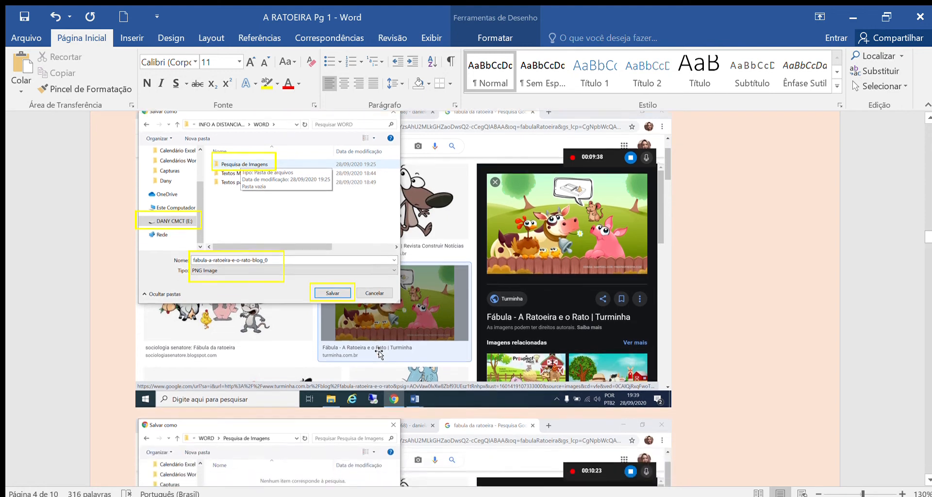
scroll(379, 351, "down", 4)
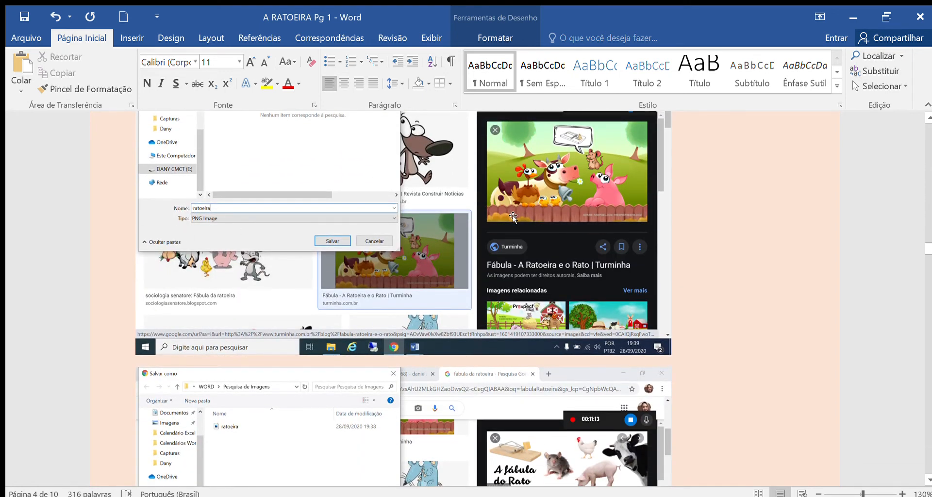
scroll(528, 249, "down", 3)
scroll(527, 258, "down", 1)
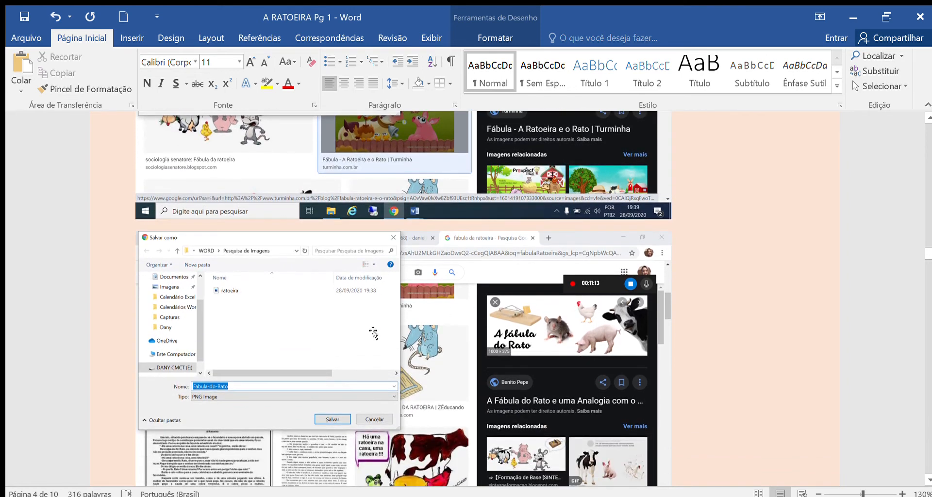
scroll(564, 292, "down", 2)
scroll(564, 292, "down", 1)
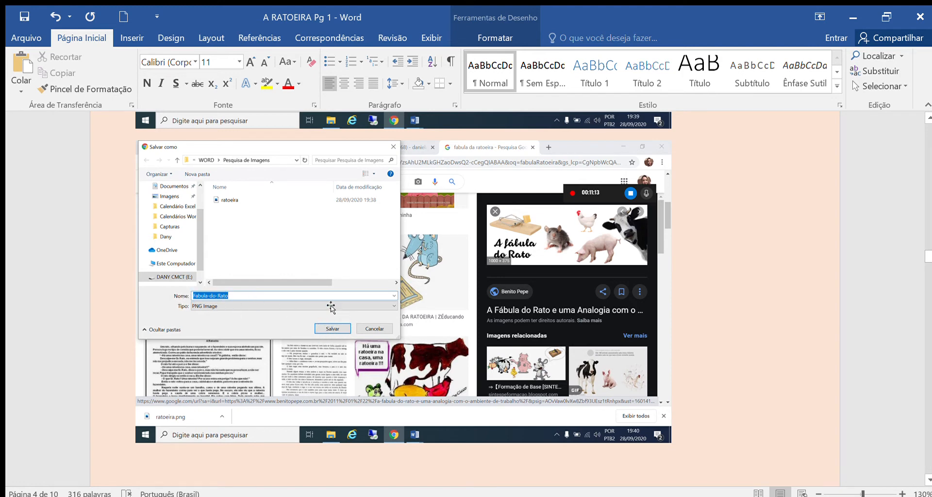
Examine the page 5 illustrations of inserting the saved images and choosing how the files are displayed in the folder.
scroll(627, 290, "down", 8)
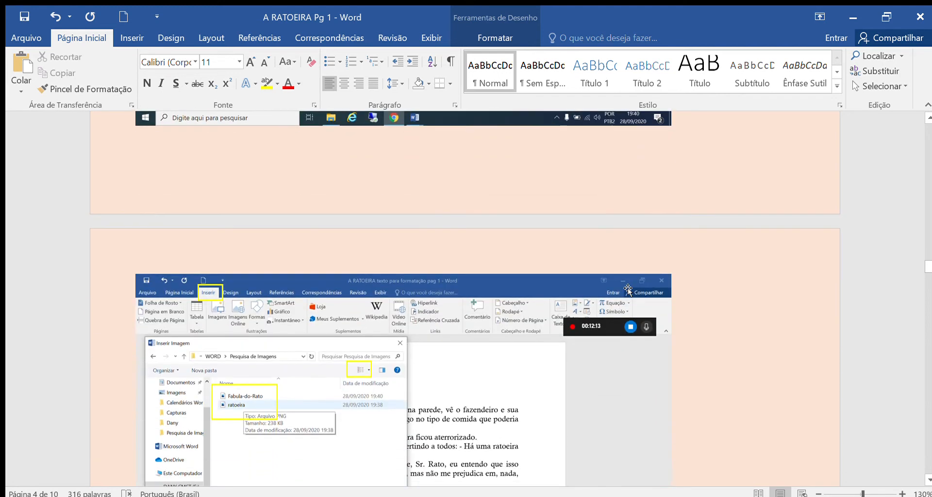
scroll(628, 289, "down", 5)
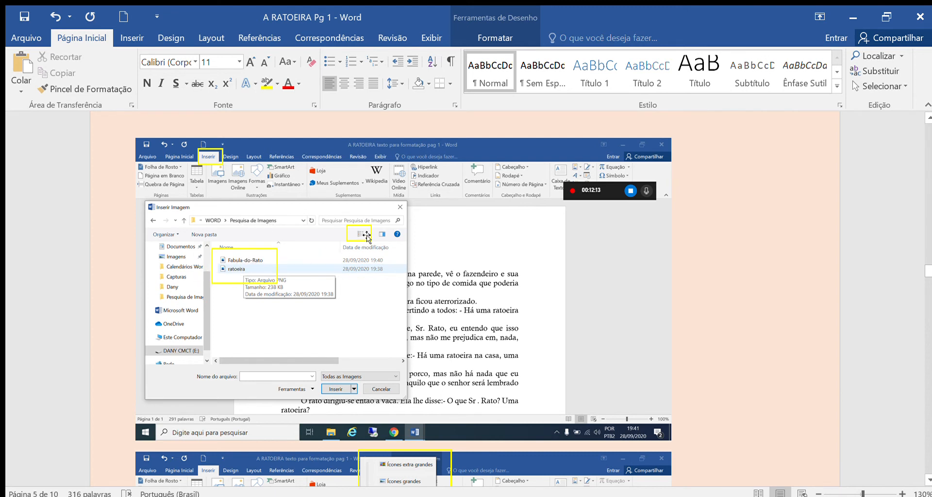
scroll(340, 301, "down", 3)
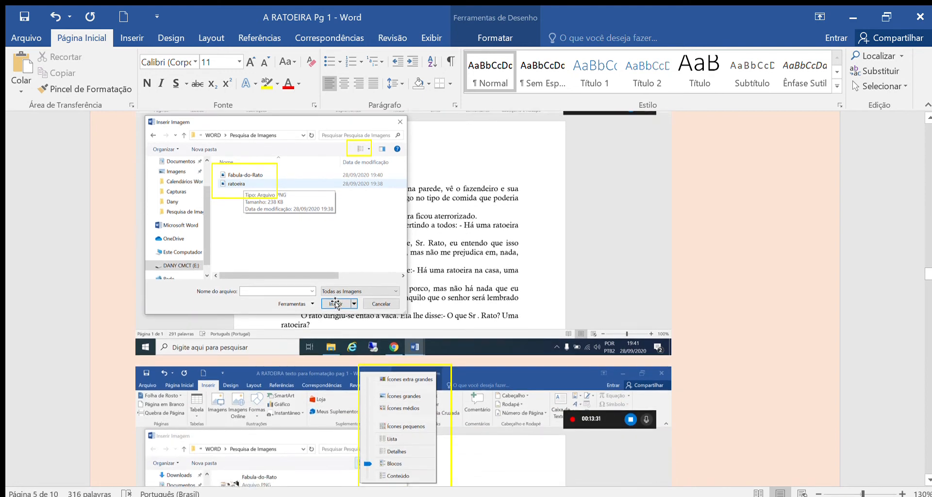
scroll(423, 369, "down", 6)
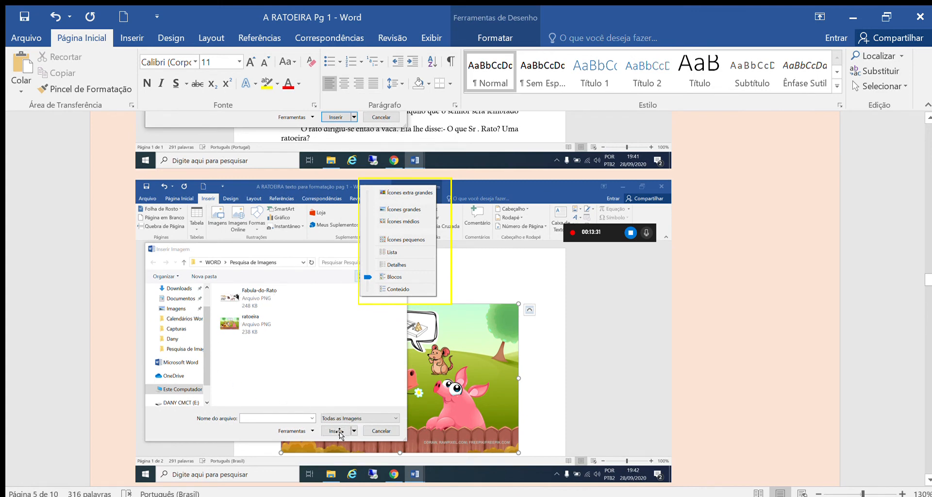
Examine the illustrations on pages 6 and 7 of selecting the inserted image and setting its position within the text.
scroll(787, 266, "down", 12)
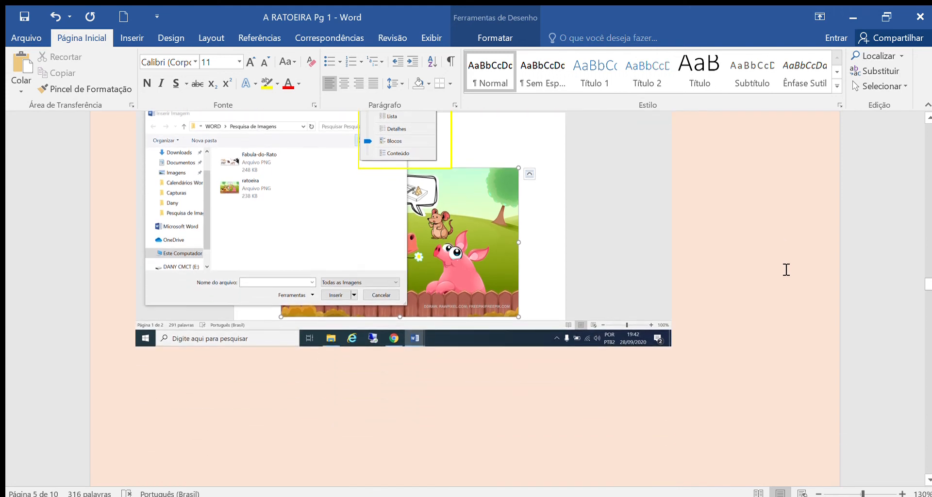
scroll(786, 269, "down", 8)
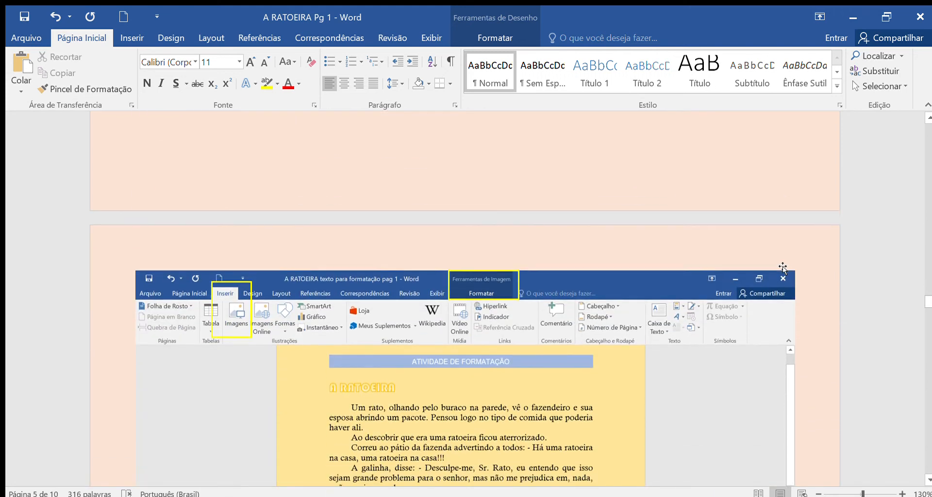
scroll(783, 268, "down", 3)
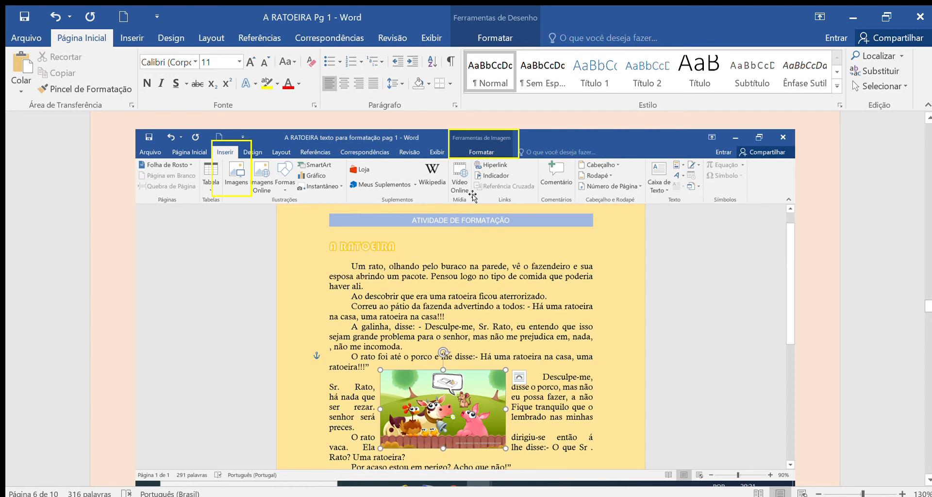
scroll(467, 206, "down", 5)
scroll(466, 208, "down", 2)
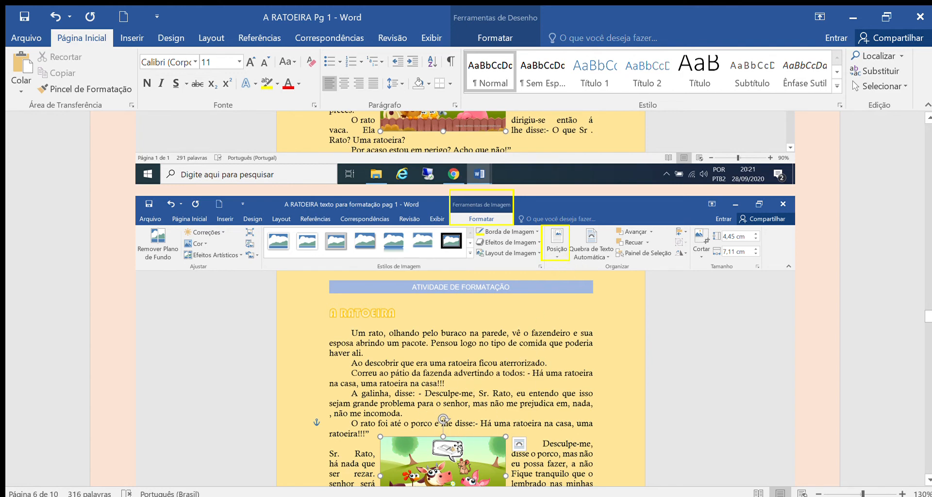
scroll(461, 446, "down", 8)
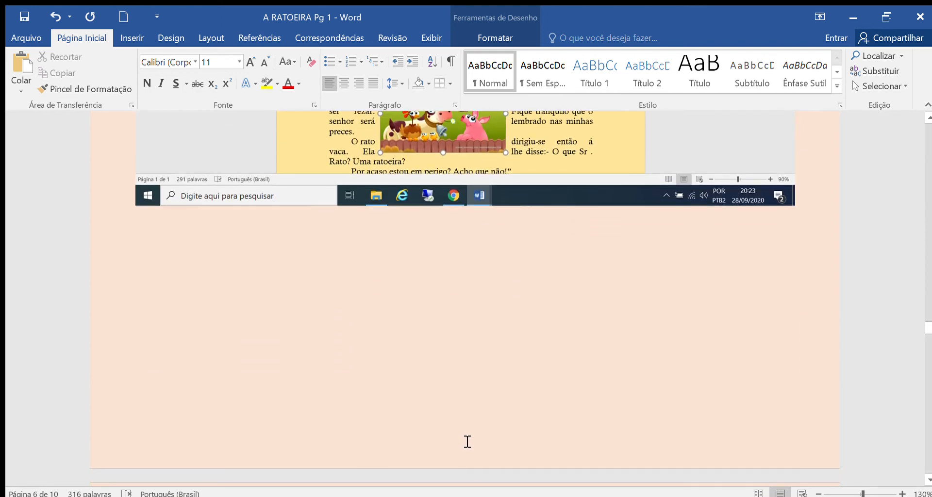
scroll(466, 441, "up", 7)
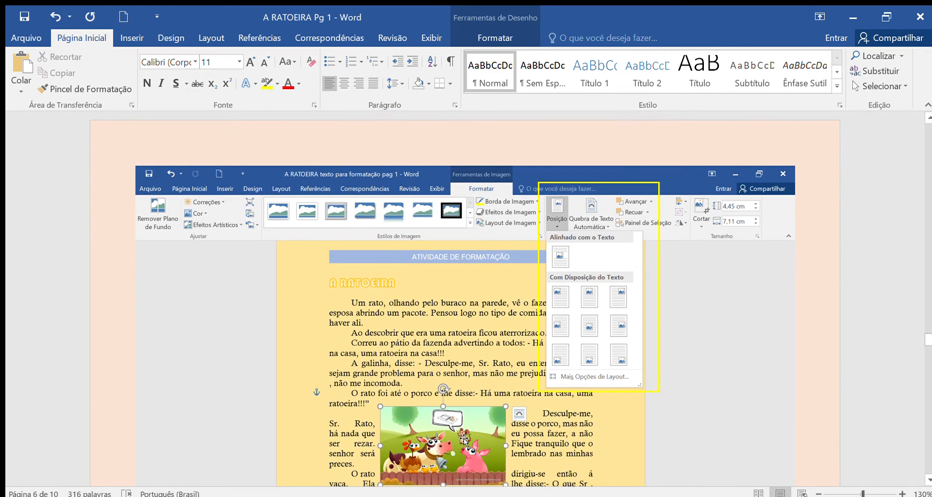
scroll(465, 440, "down", 1)
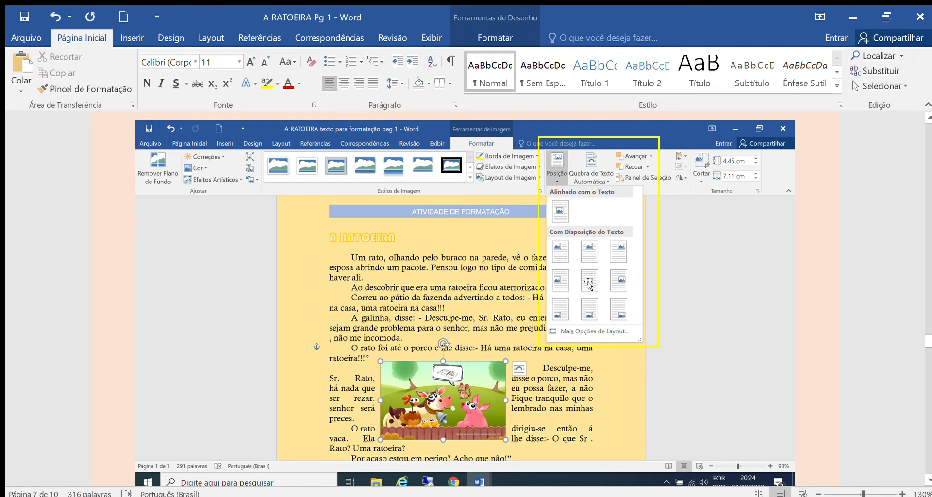
Examine the illustrations on pages 7 and 8 of changing the page color with the Cor da Página palette.
scroll(527, 402, "down", 5)
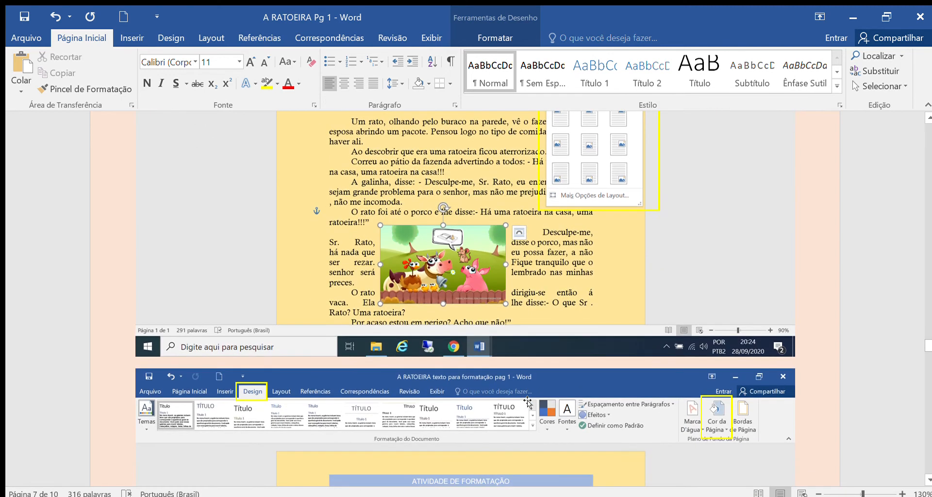
scroll(527, 402, "down", 3)
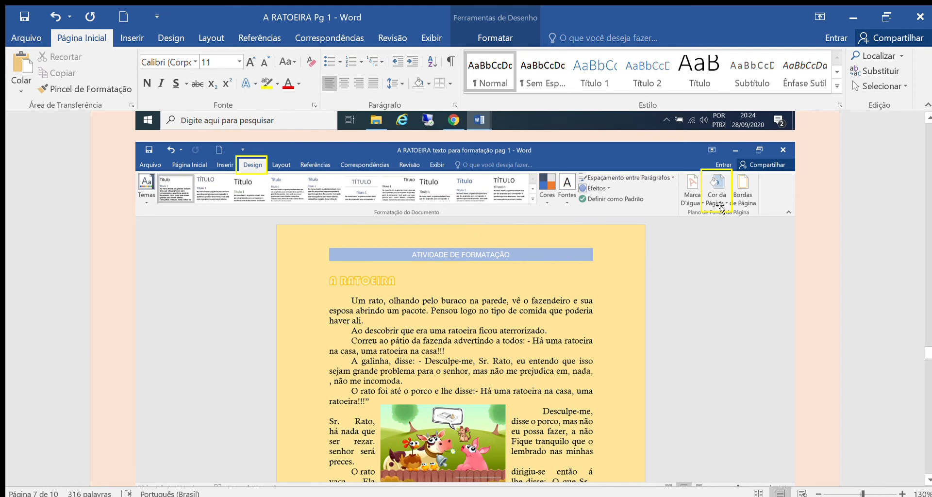
scroll(720, 272, "down", 5)
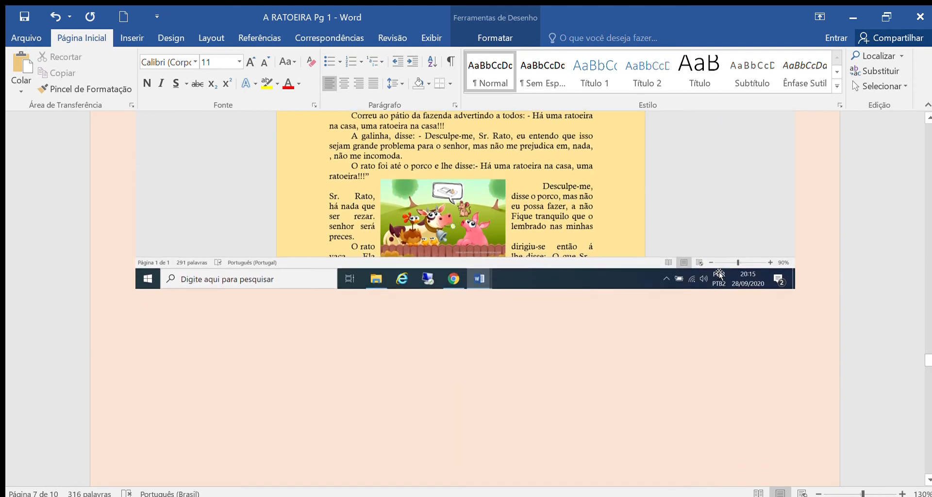
scroll(719, 273, "down", 10)
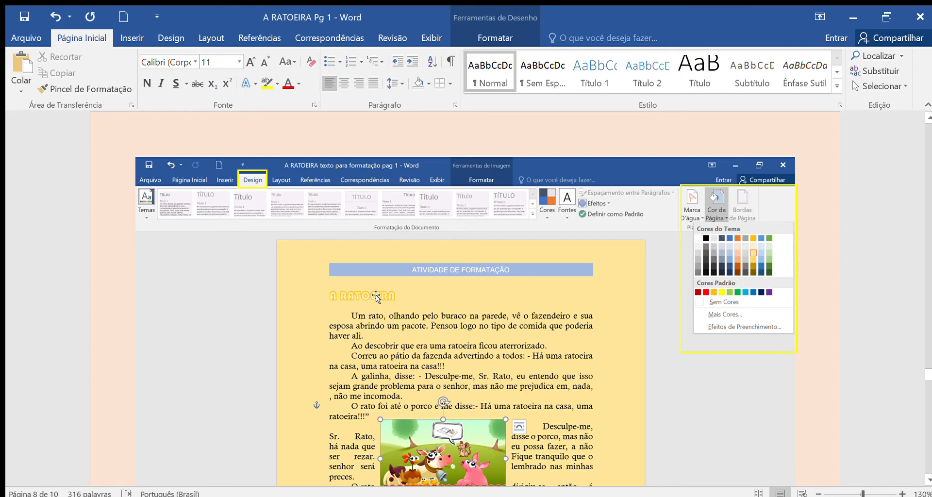
scroll(508, 304, "down", 6)
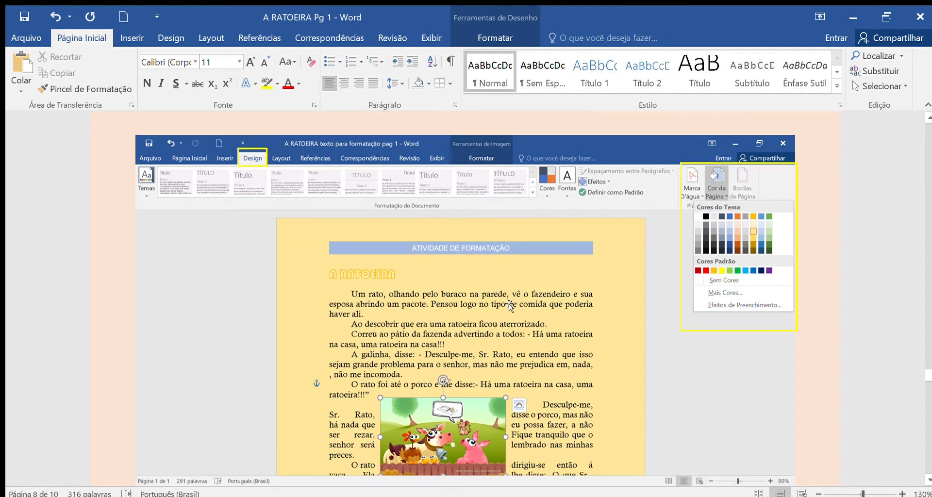
scroll(512, 307, "up", 5)
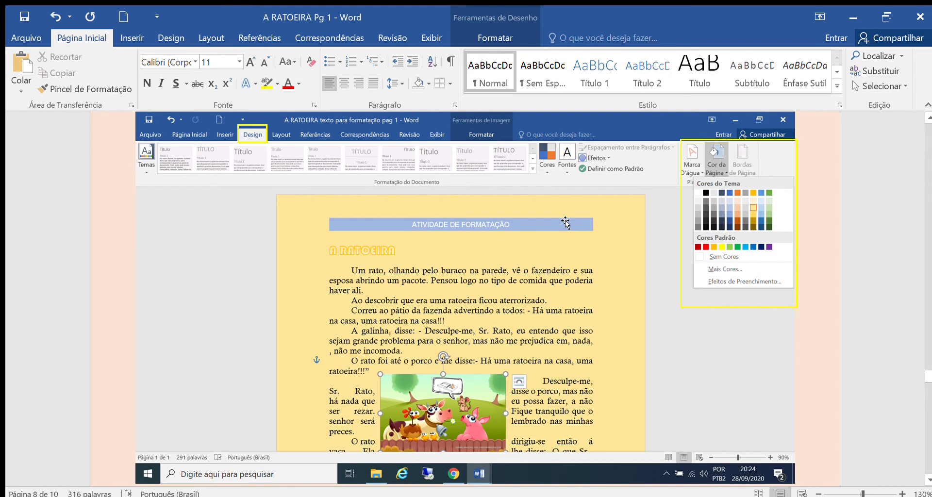
Examine the page 8 header gallery illustration and the page 9 illustrations of the Em Branco (Três Colunas) footer and its filled-in example.
scroll(565, 221, "down", 7)
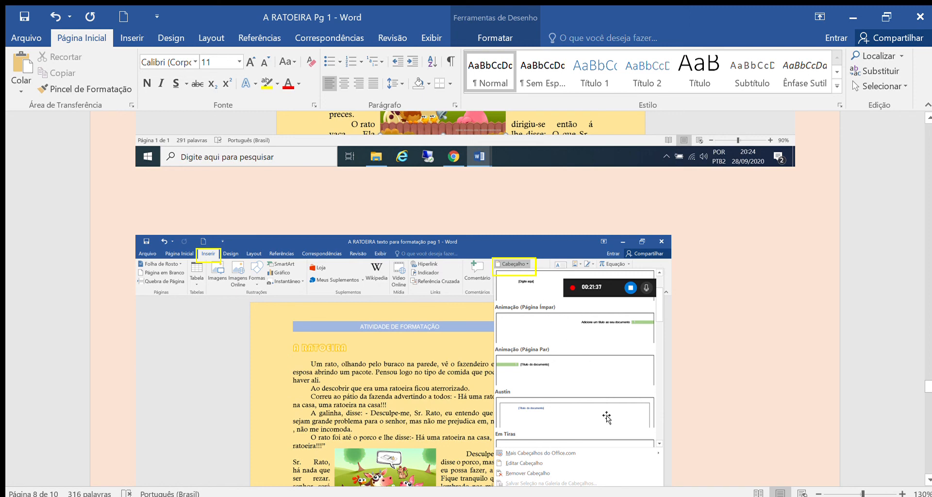
scroll(613, 386, "down", 3)
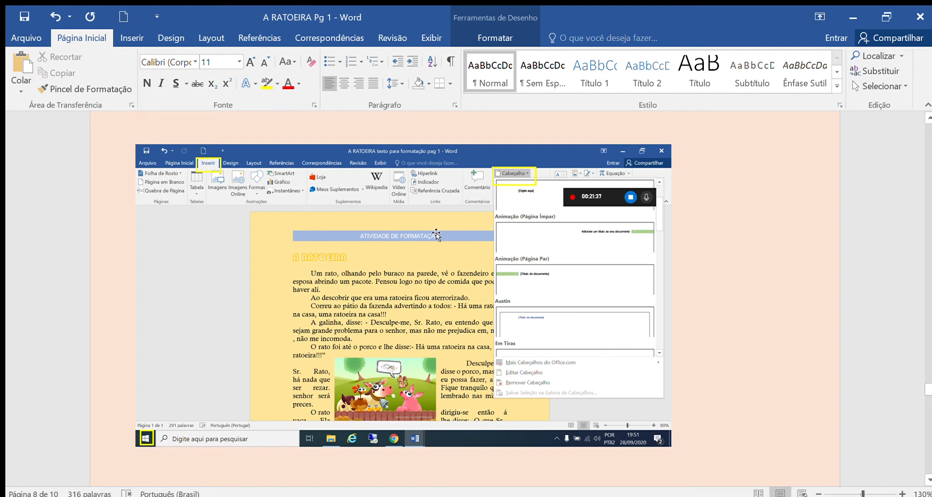
scroll(445, 290, "down", 15)
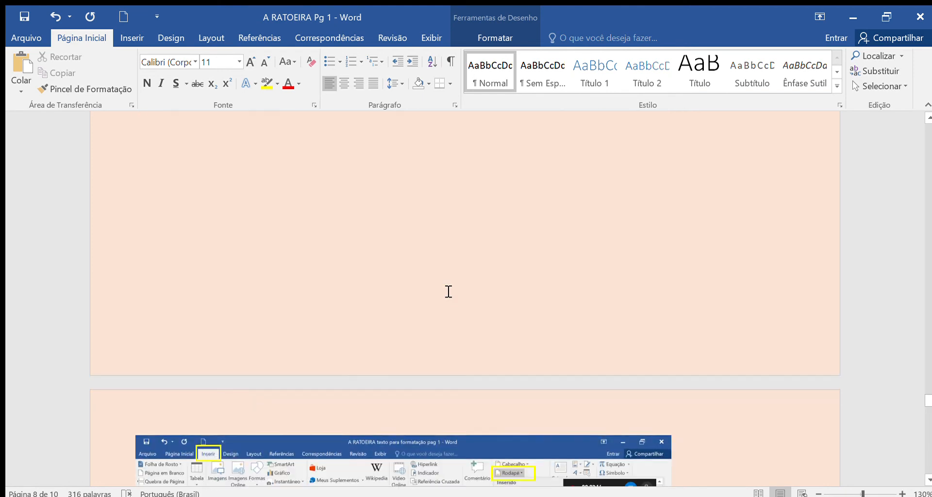
scroll(445, 287, "down", 15)
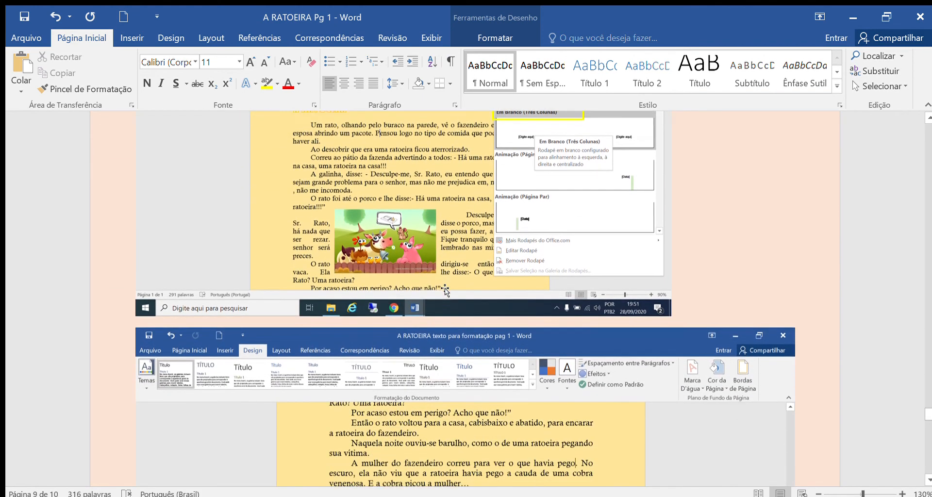
scroll(444, 287, "down", 5)
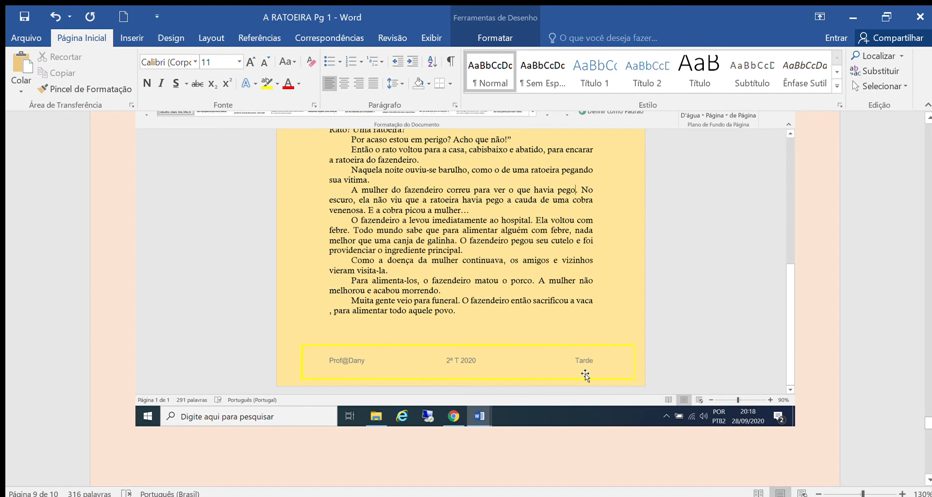
scroll(587, 374, "up", 2)
scroll(585, 375, "up", 8)
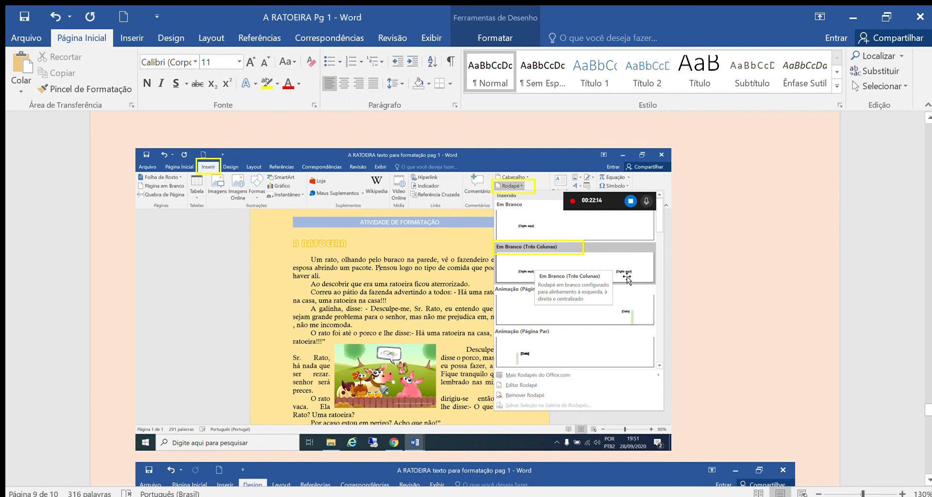
scroll(627, 276, "down", 10)
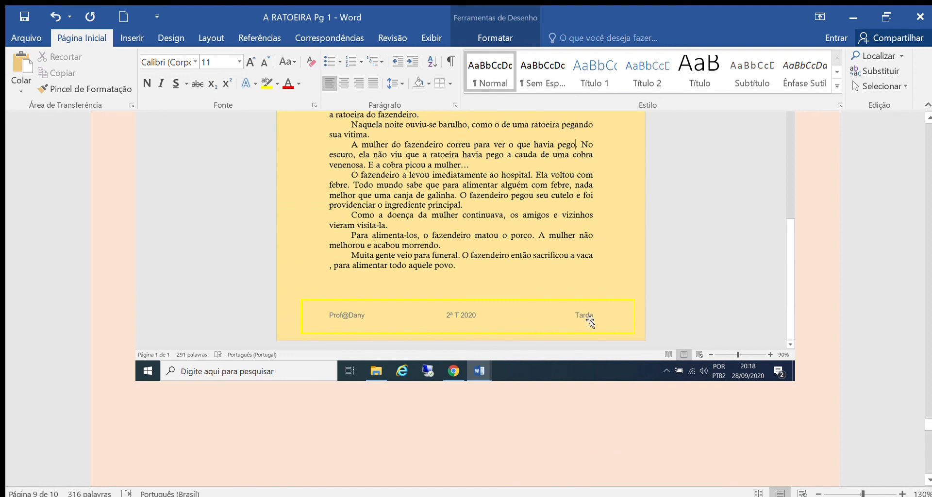
scroll(590, 322, "down", 3)
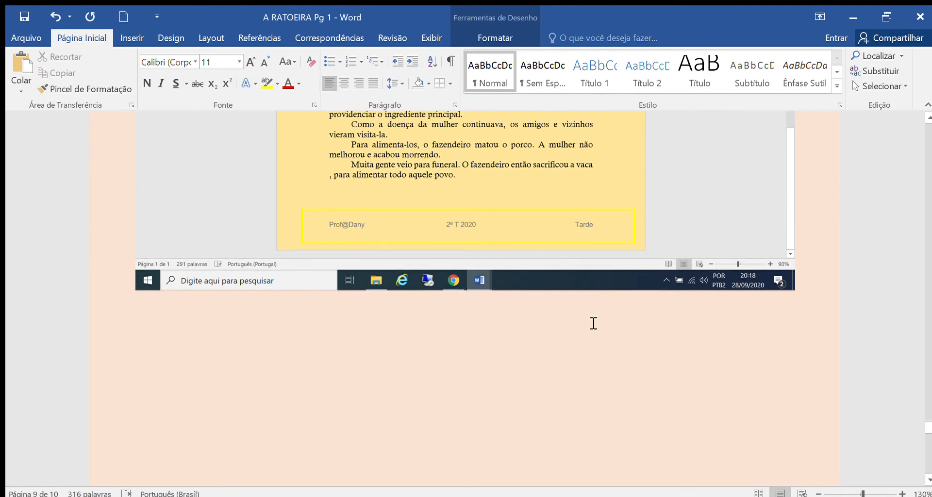
Examine the Salvar como illustration on page 10, and go back to the filled-in footer example on page 9.
scroll(594, 323, "down", 13)
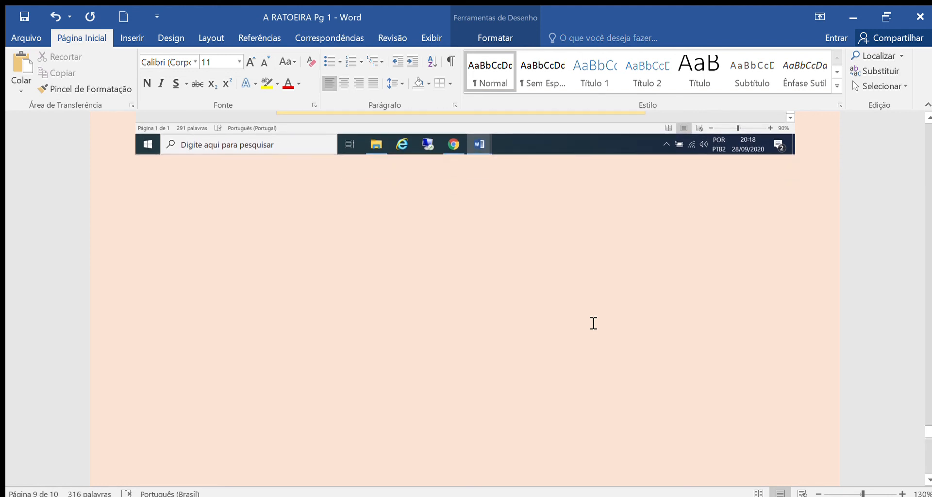
scroll(590, 321, "down", 3)
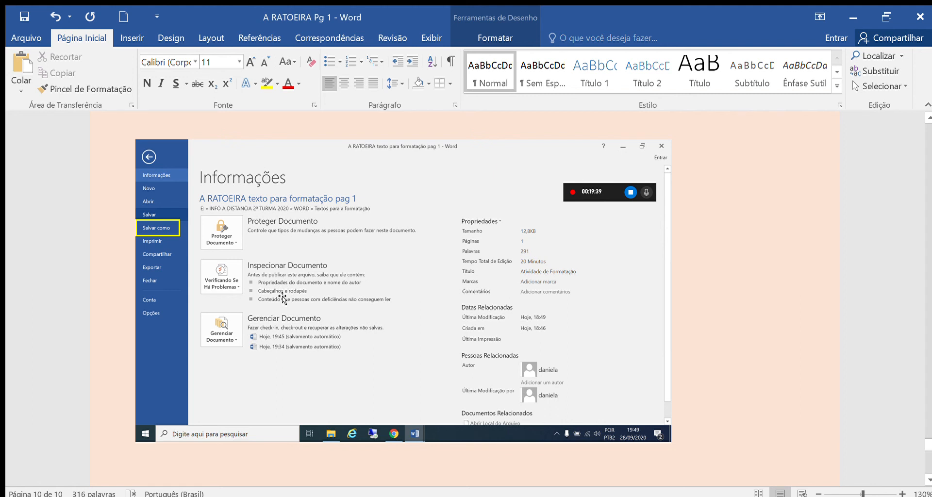
scroll(284, 299, "down", 8)
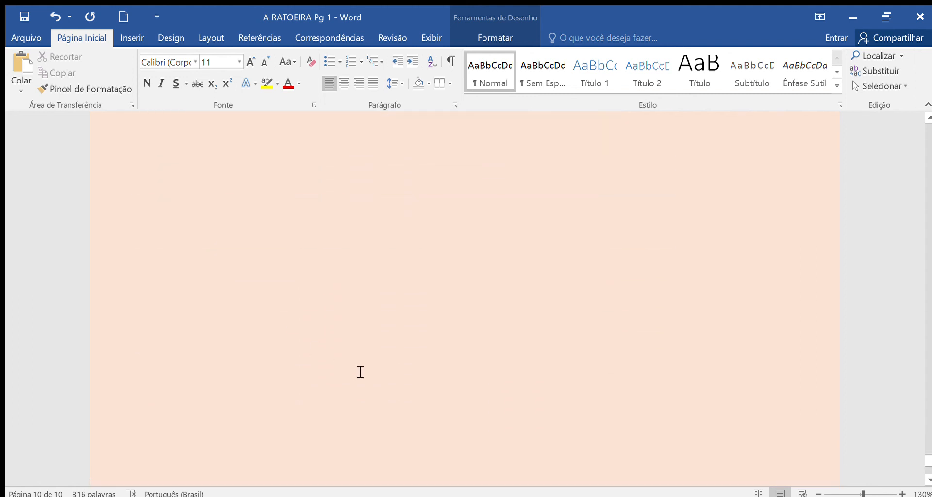
scroll(360, 371, "up", 8)
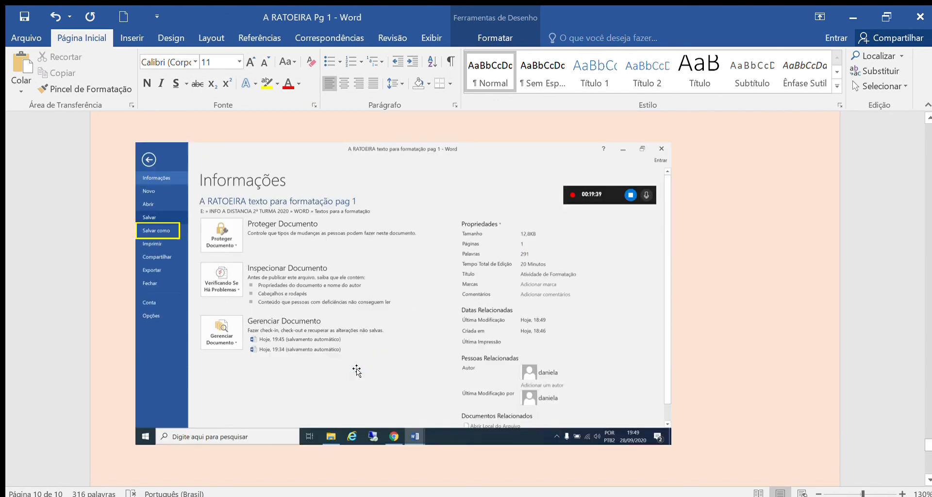
scroll(358, 372, "up", 10)
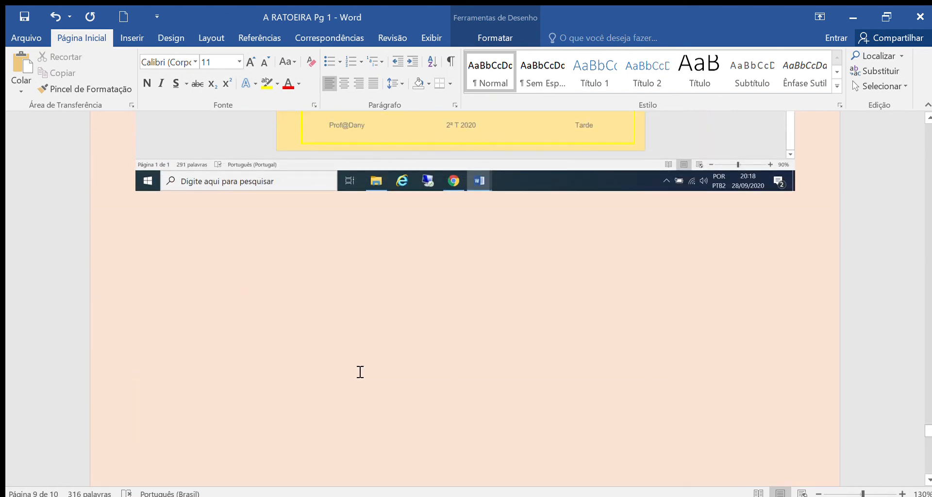
scroll(360, 371, "up", 5)
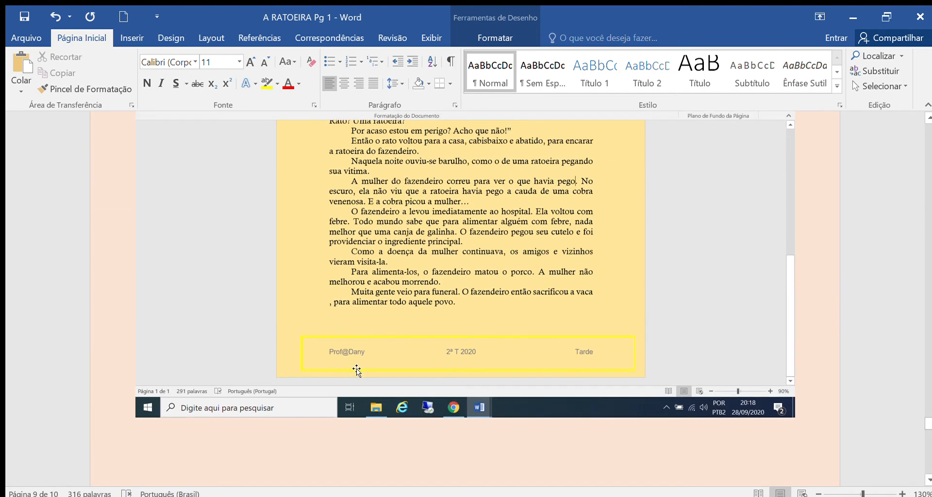